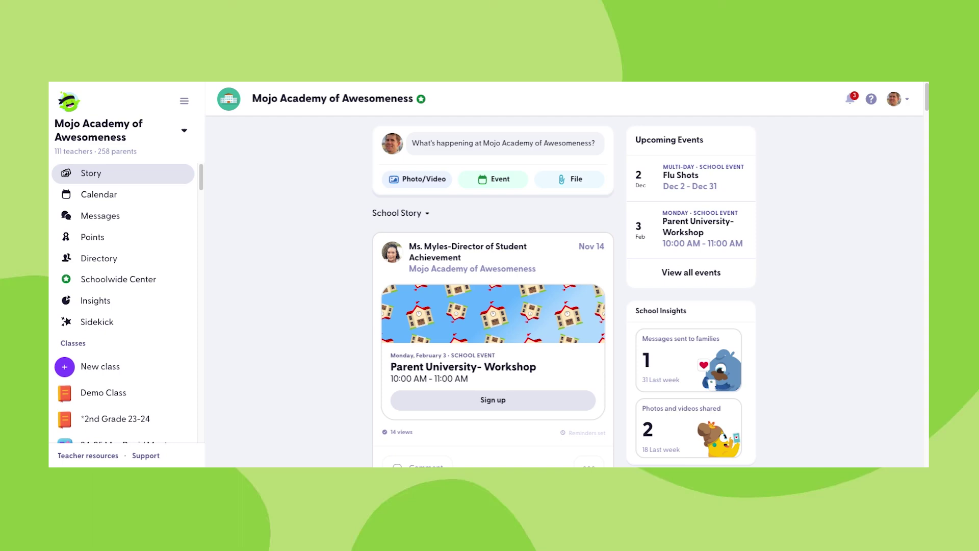
Open the school directory's Students tab with 1202 students and put the cursor in the name search box
click(194, 259)
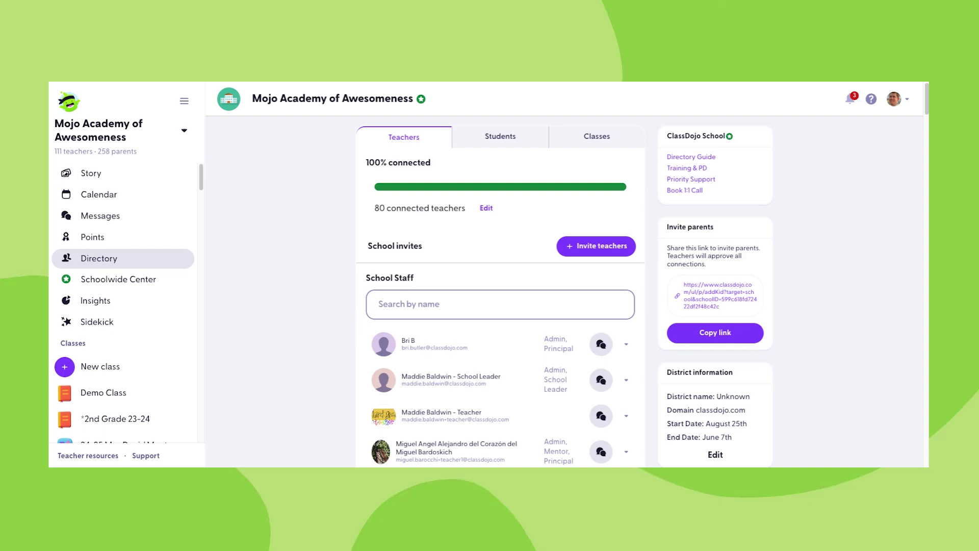
click(472, 145)
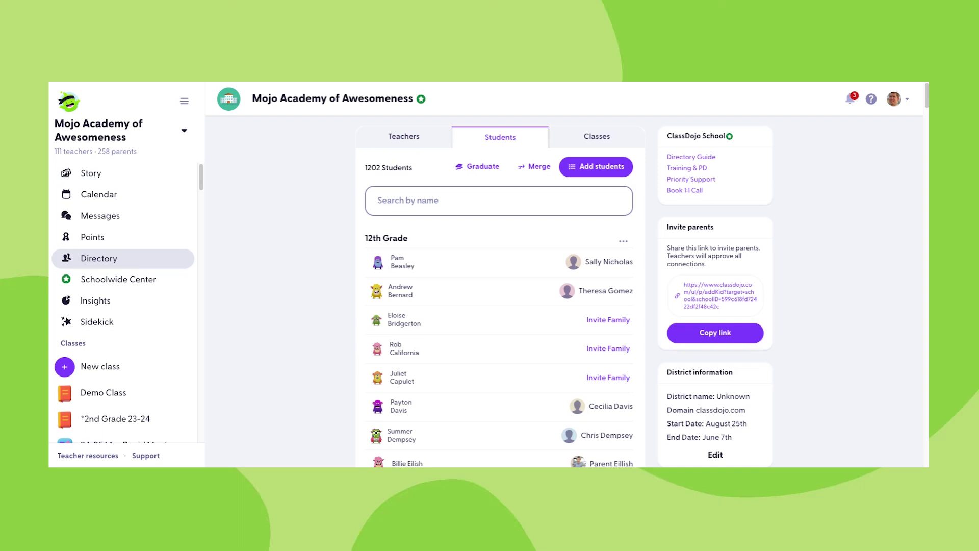
click(499, 200)
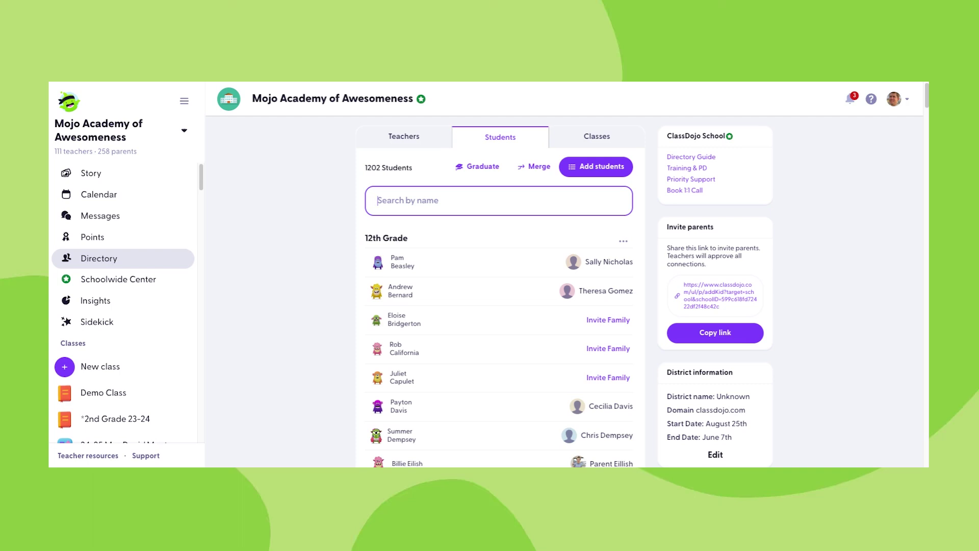
click(580, 174)
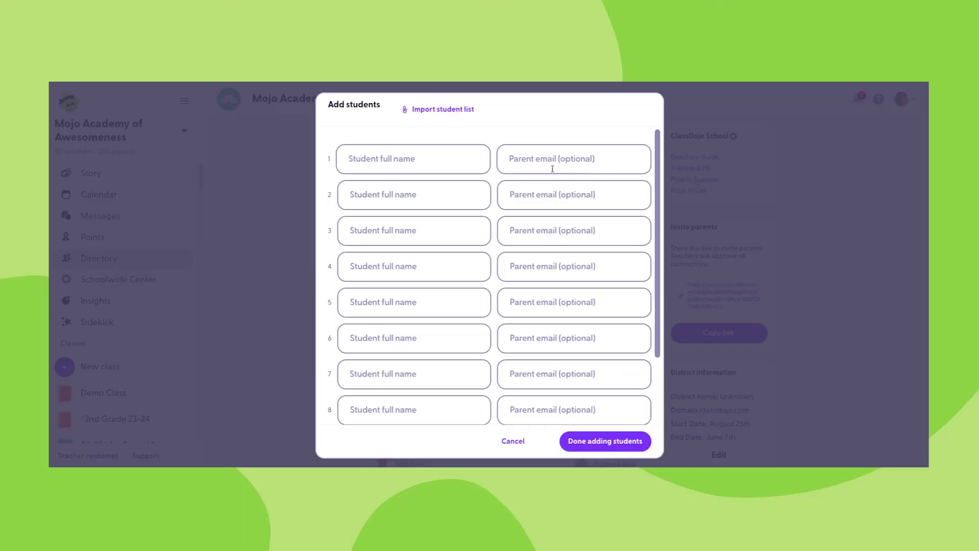
click(434, 161)
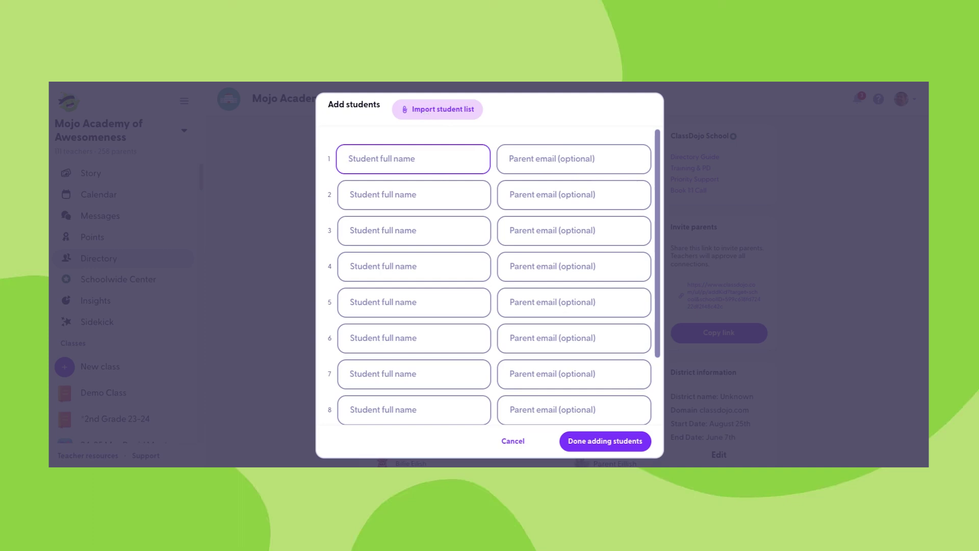
click(437, 109)
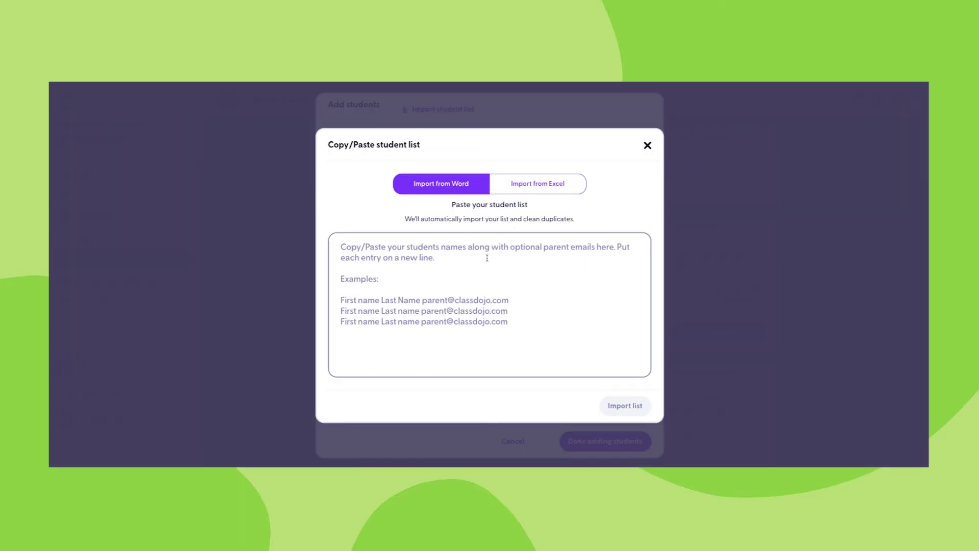
click(515, 184)
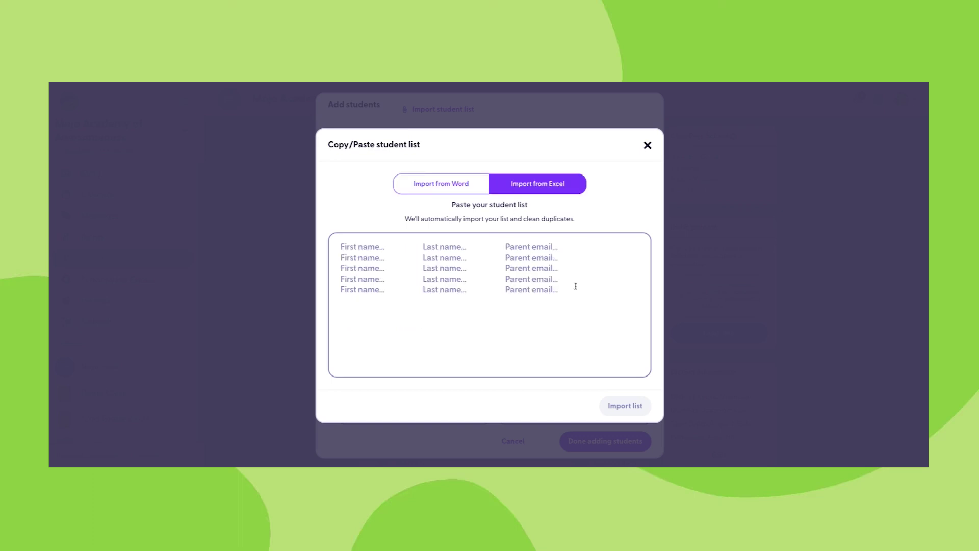
click(467, 189)
click(647, 146)
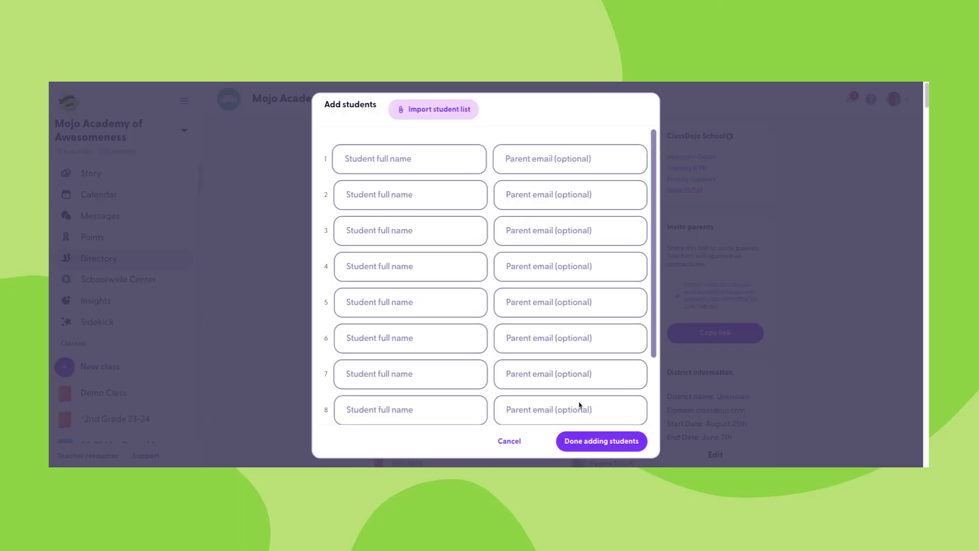
click(509, 441)
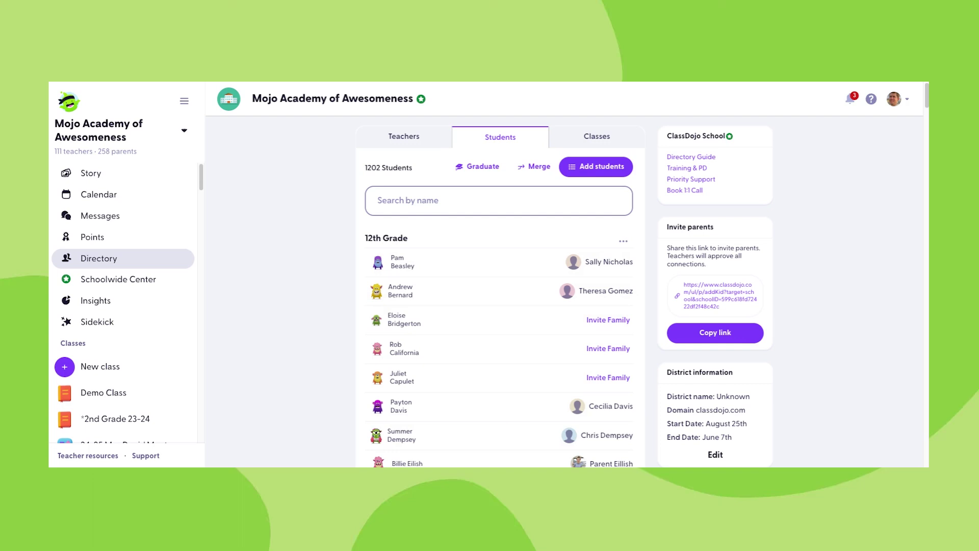
click(623, 241)
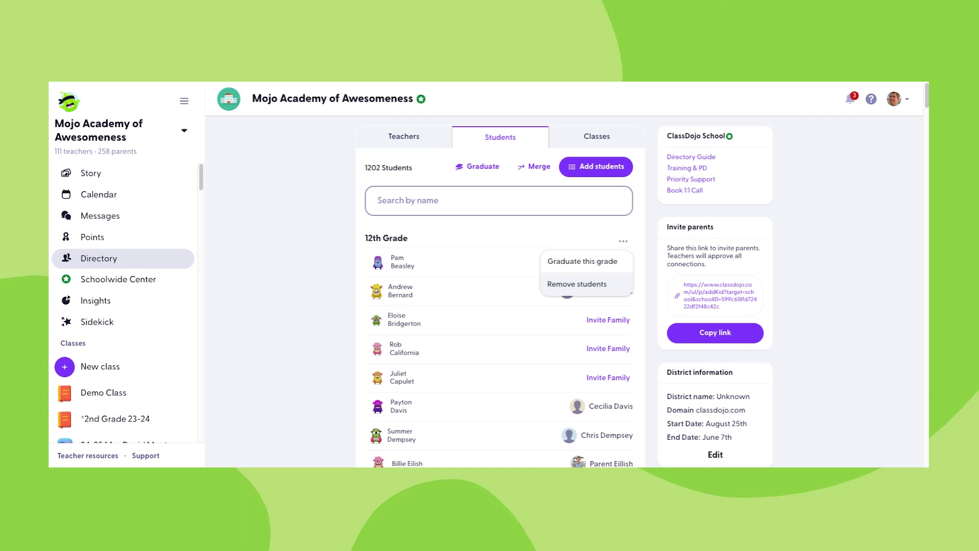
key(Escape)
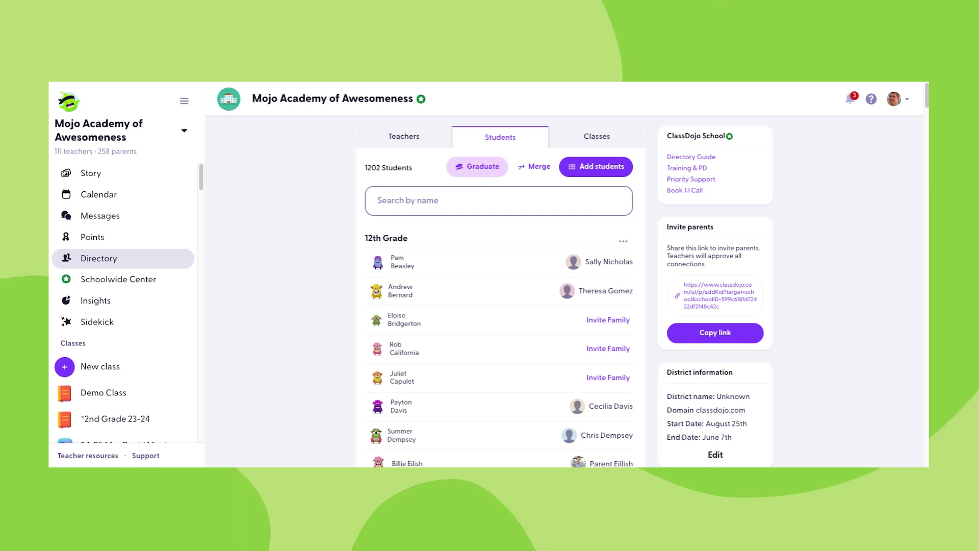
click(483, 168)
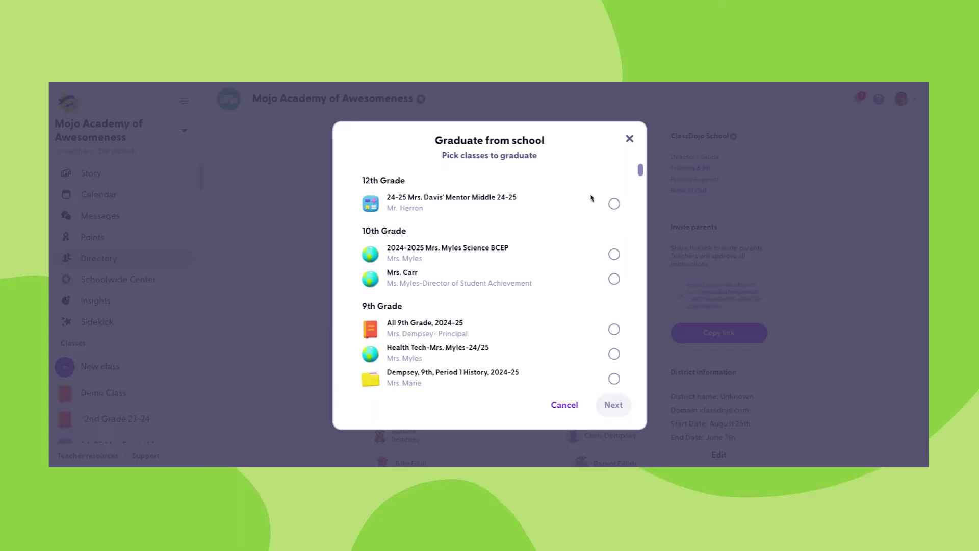
click(612, 203)
click(614, 329)
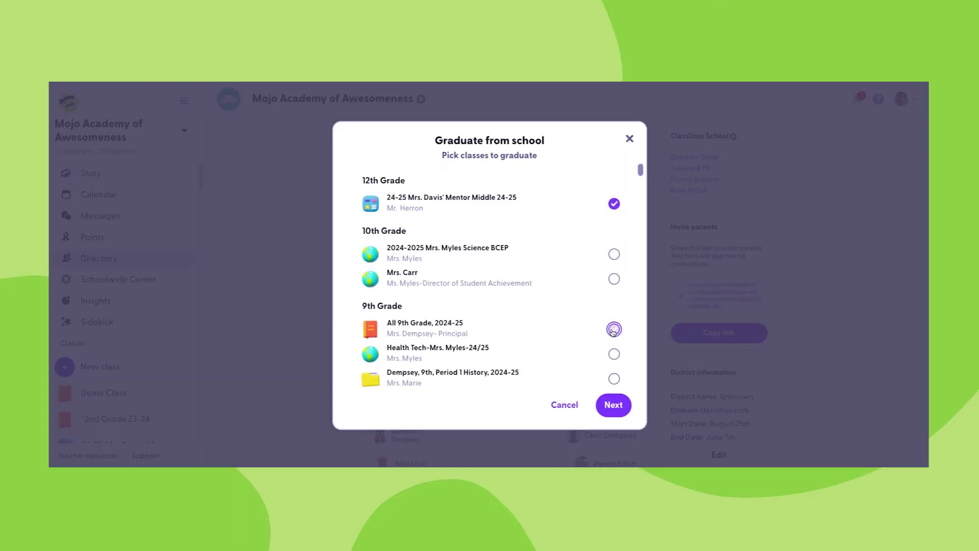
click(613, 406)
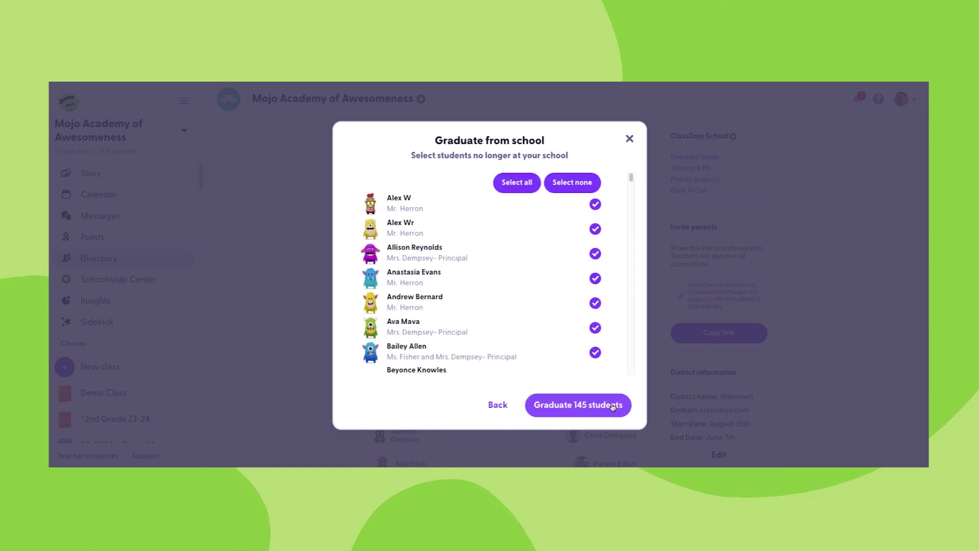
click(630, 140)
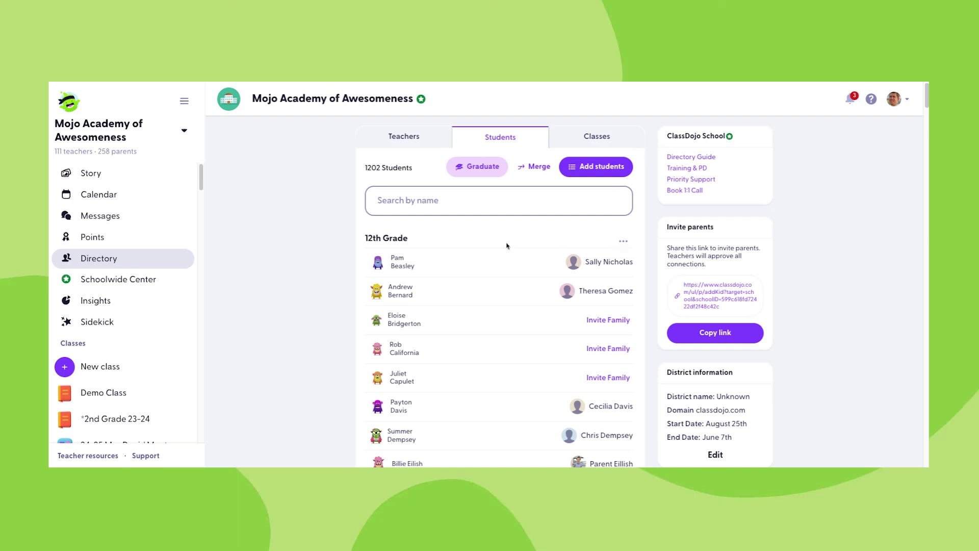
click(621, 243)
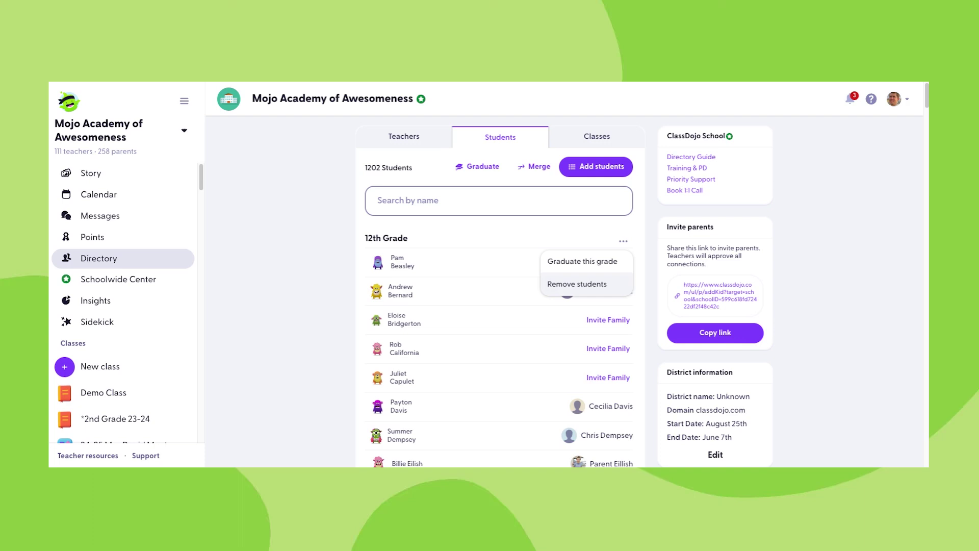
click(576, 284)
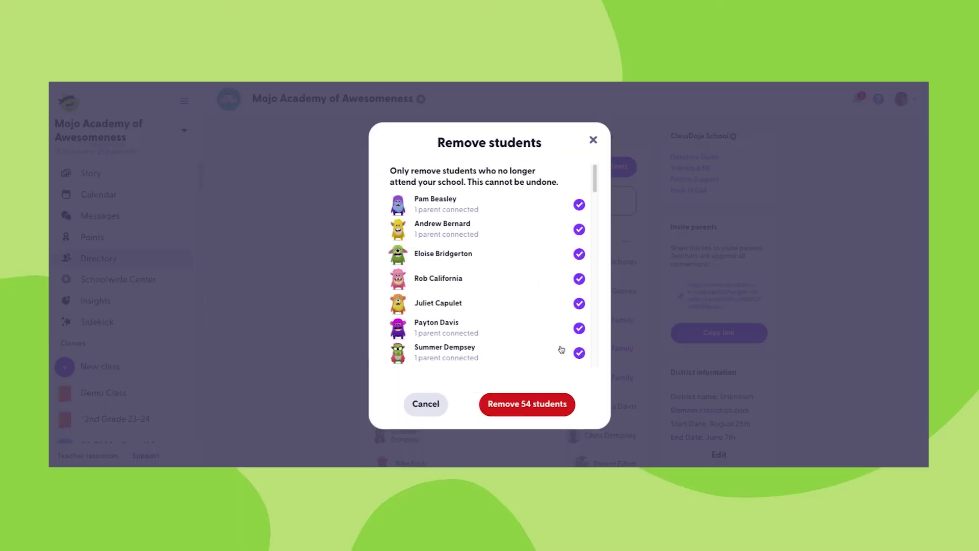
click(579, 255)
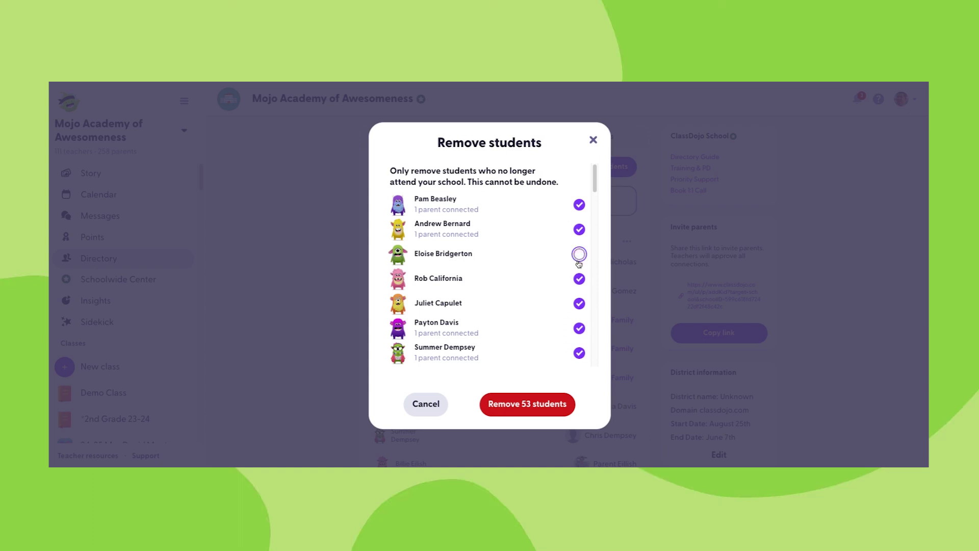
click(578, 278)
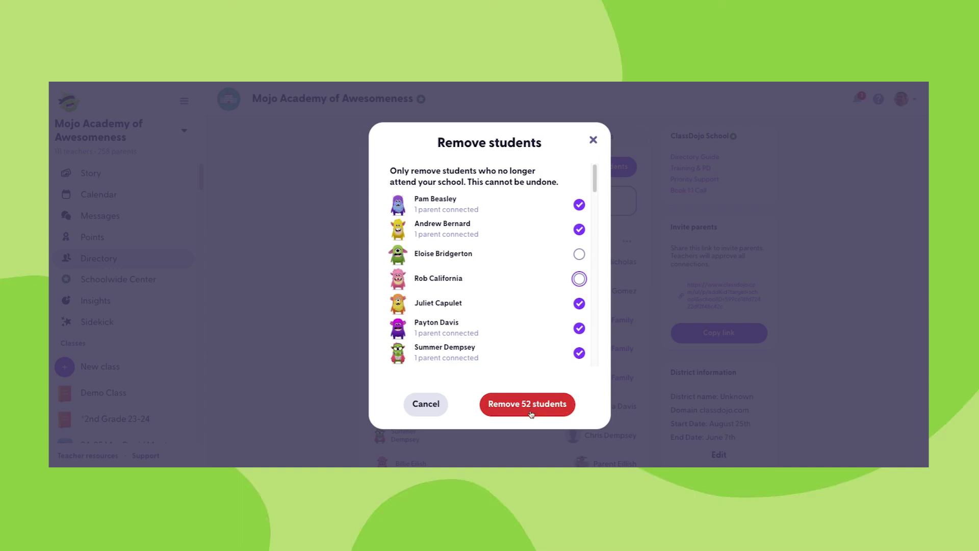
click(591, 141)
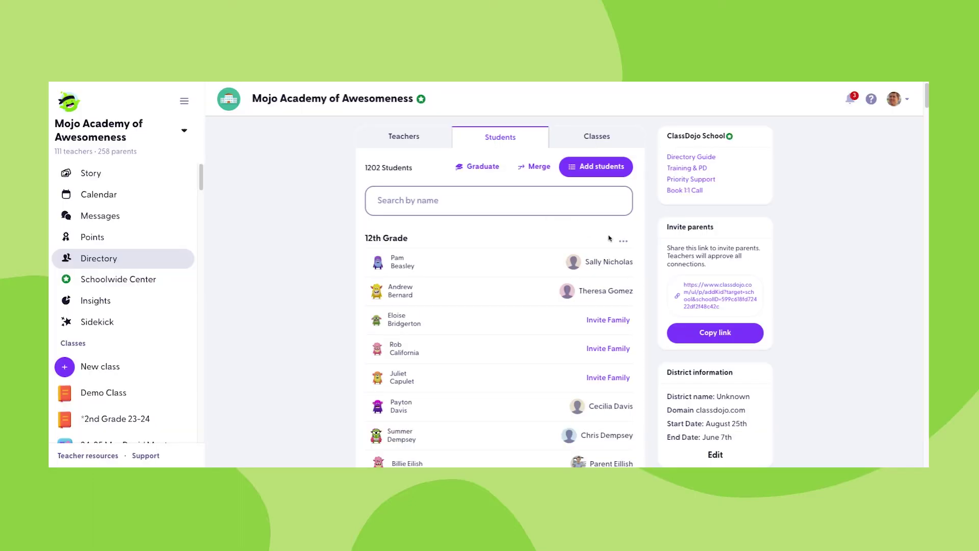
Start graduating 12th Grade, uncheck the second, fourth and fifth students, then cancel without graduating
click(622, 243)
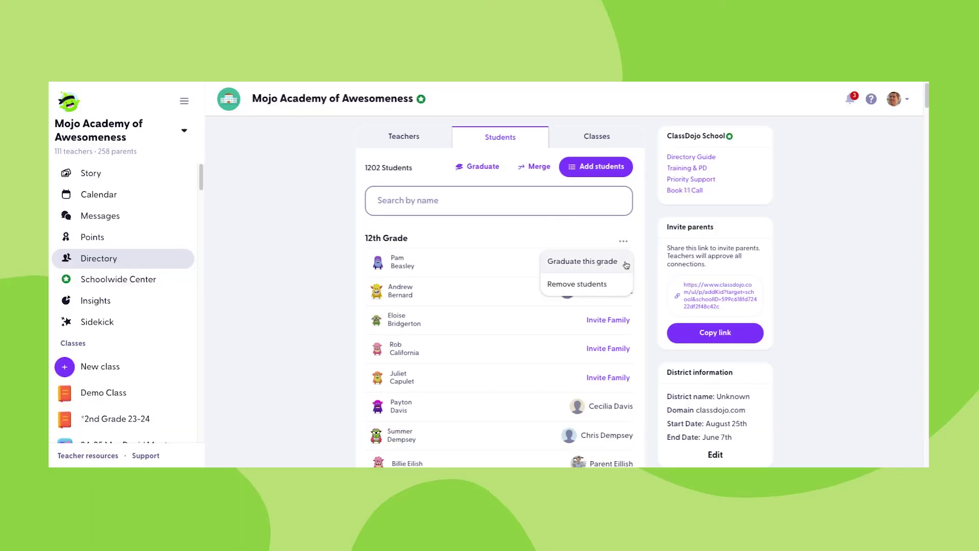
click(626, 264)
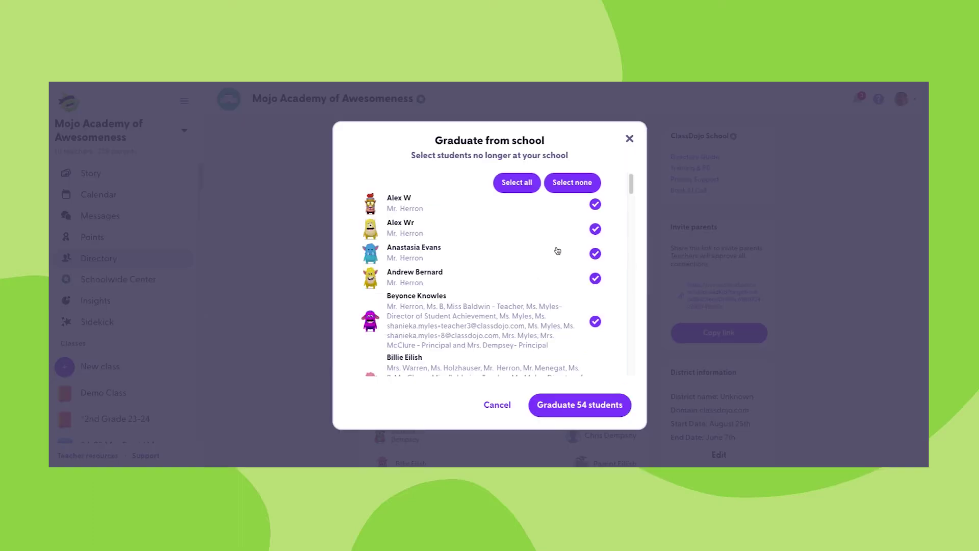
click(595, 229)
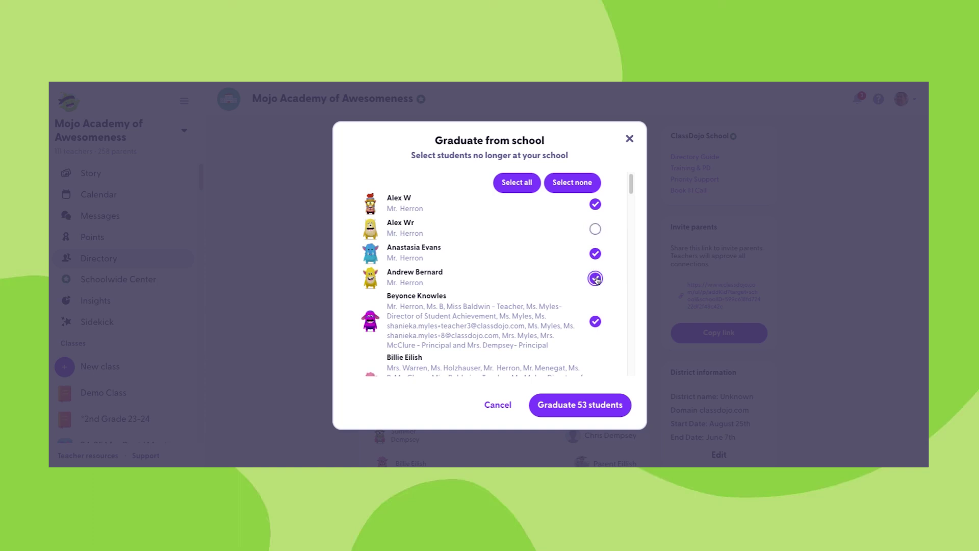
click(595, 278)
scroll(555, 288, down, 1)
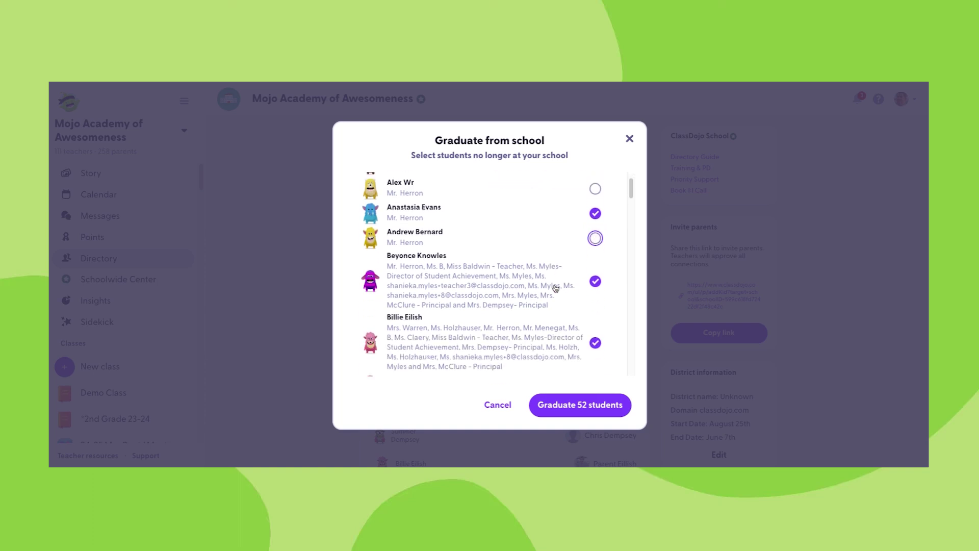
click(594, 284)
scroll(591, 286, up, 1)
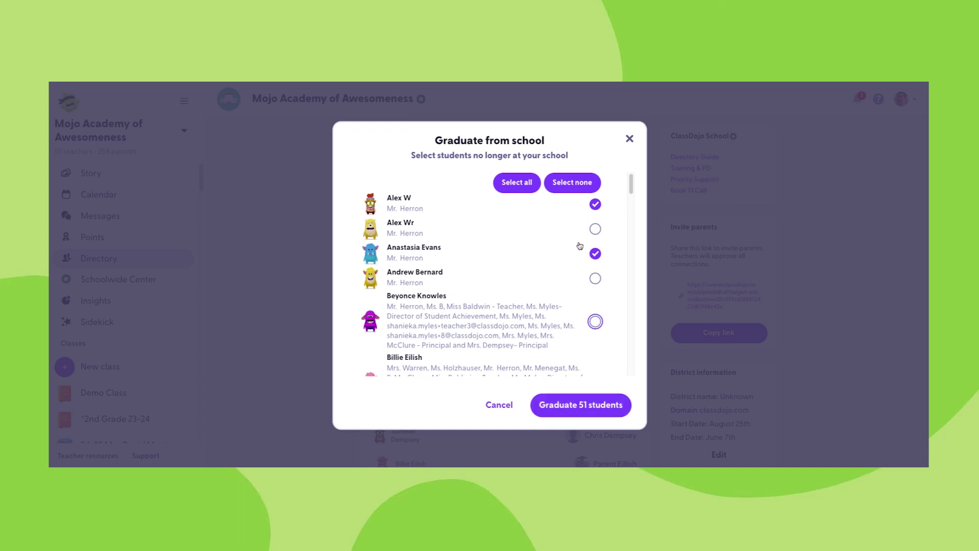
click(629, 140)
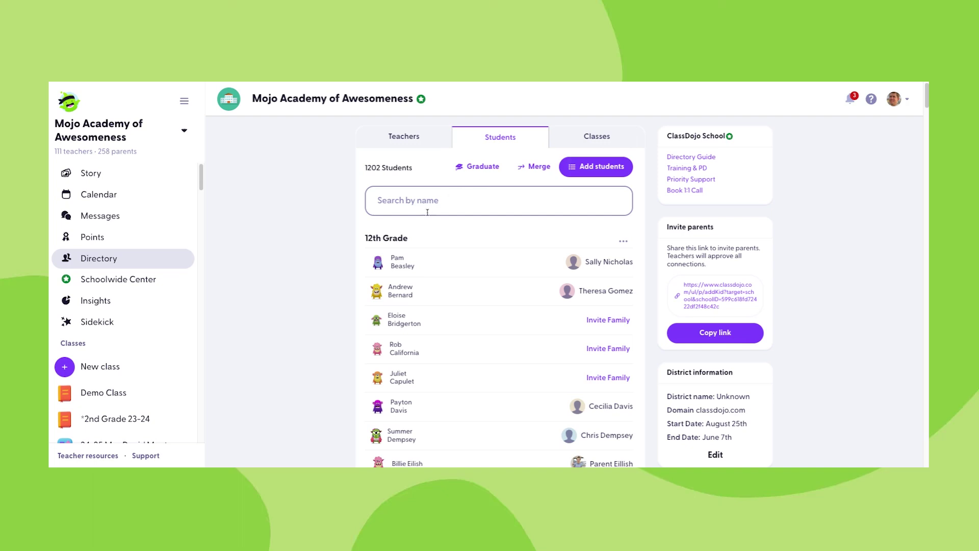
click(376, 263)
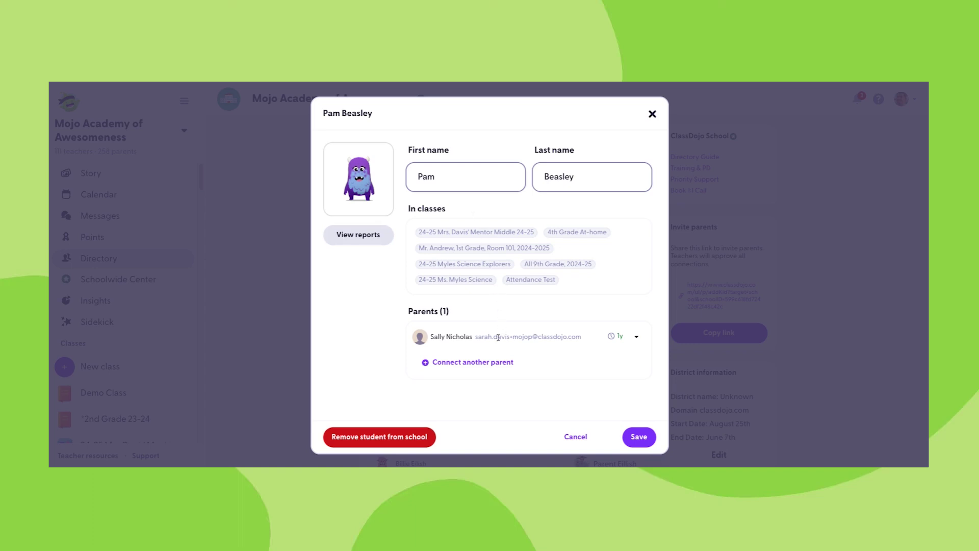
click(636, 337)
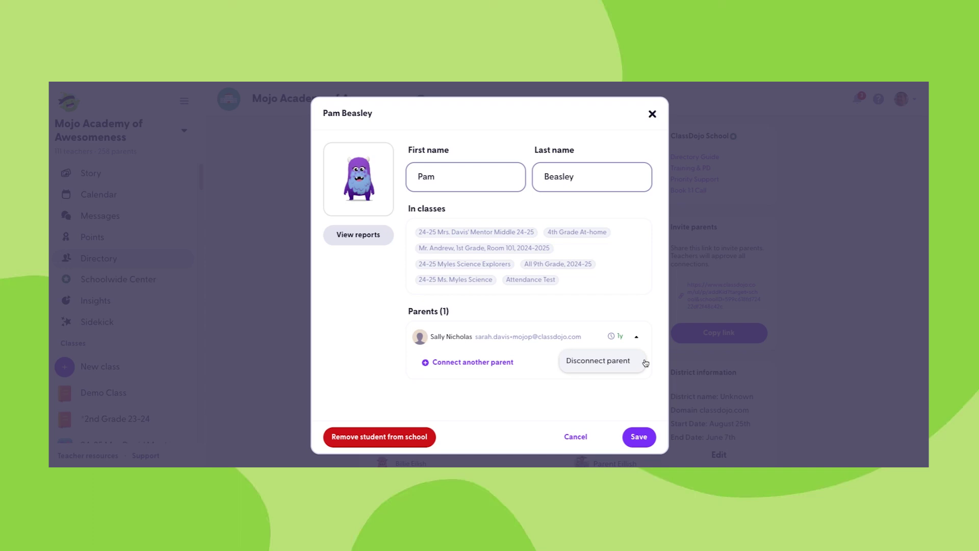
click(577, 284)
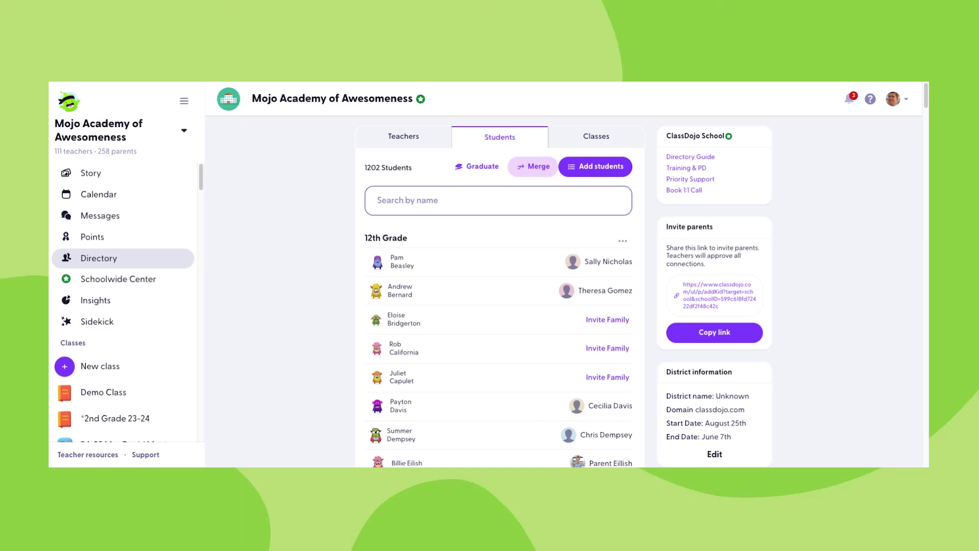
click(533, 166)
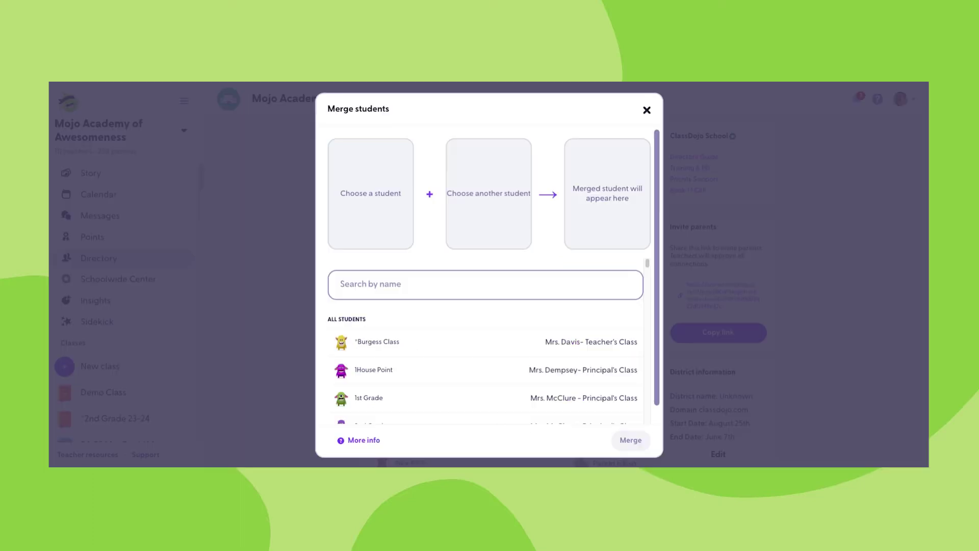
click(503, 289)
text(joe)
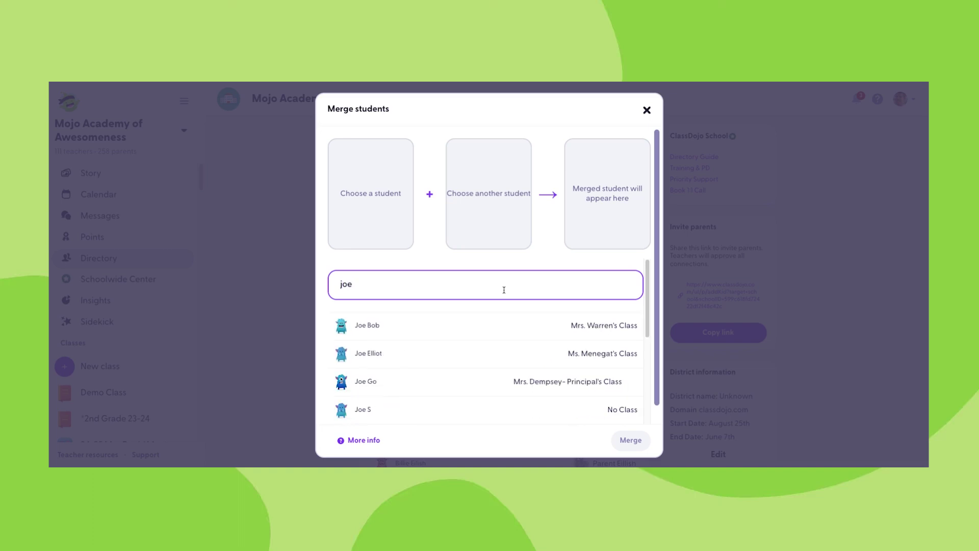
scroll(475, 341, down, 1)
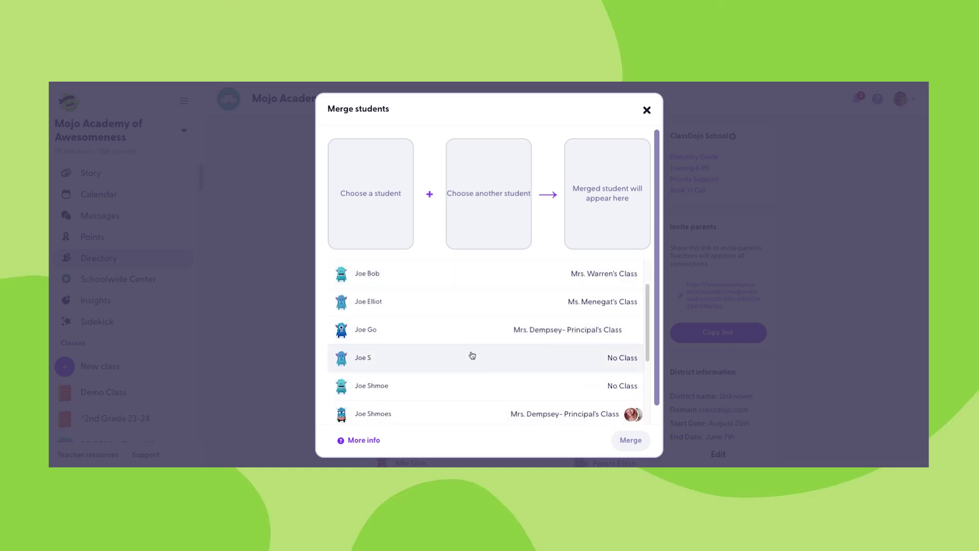
click(473, 356)
click(474, 365)
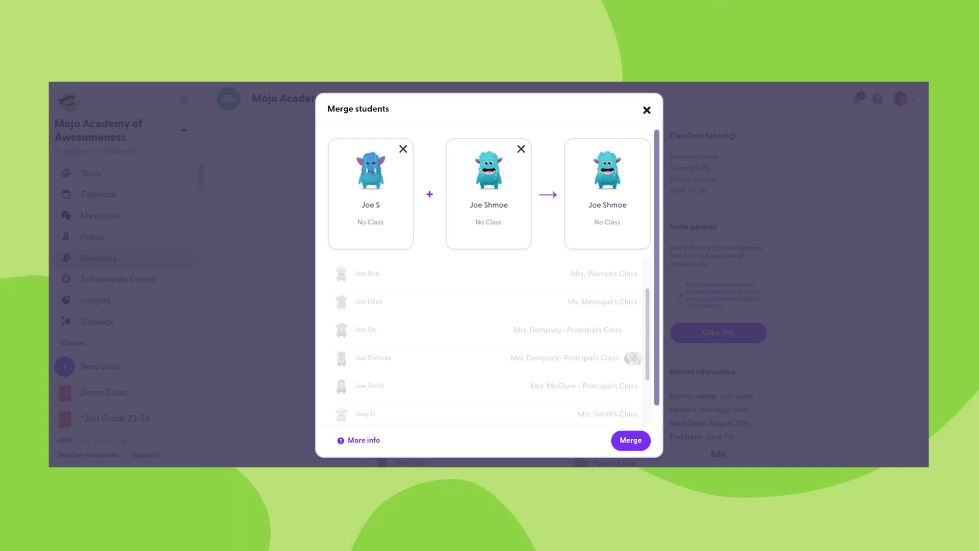
key(Escape)
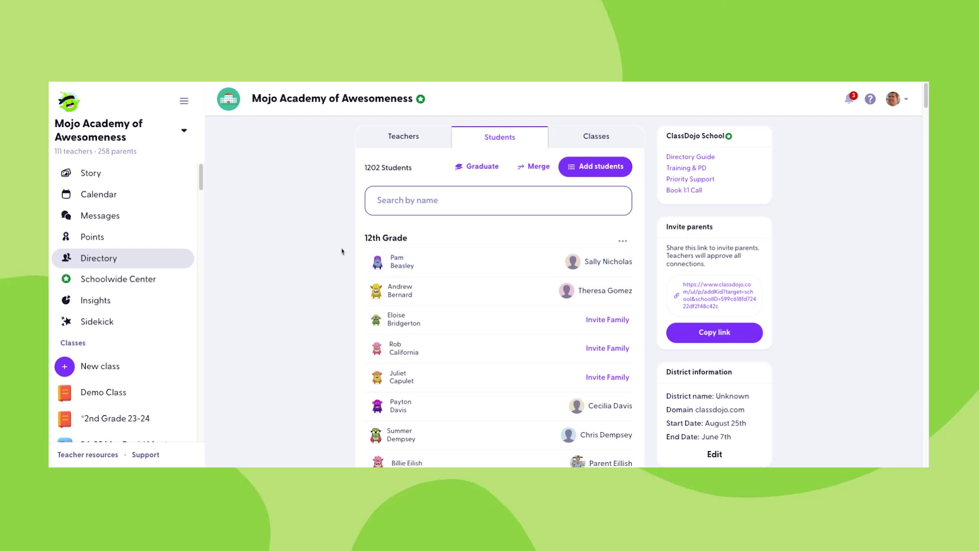
Highlight the first student's name, then scroll down to the No active classes group
triple_click(397, 263)
scroll(563, 275, down, 10)
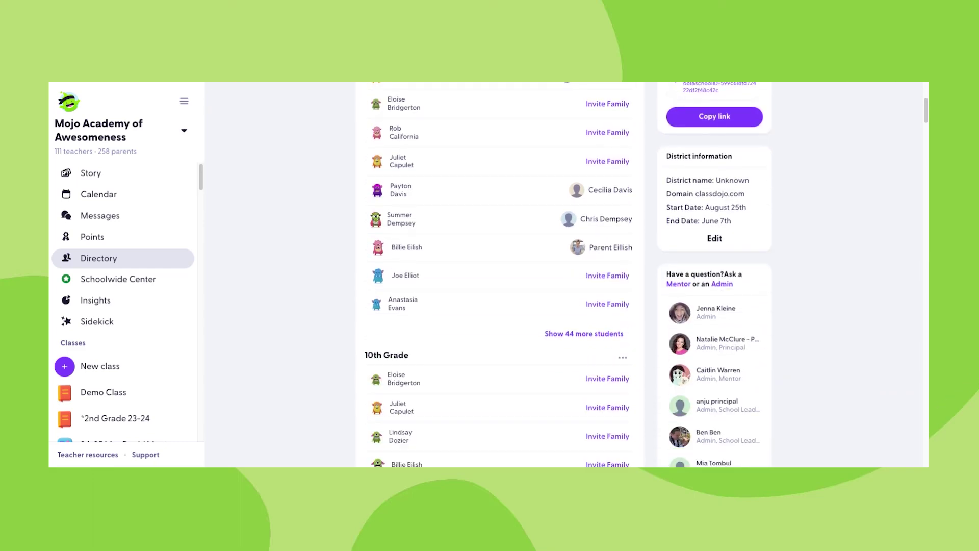
scroll(349, 119, down, 10)
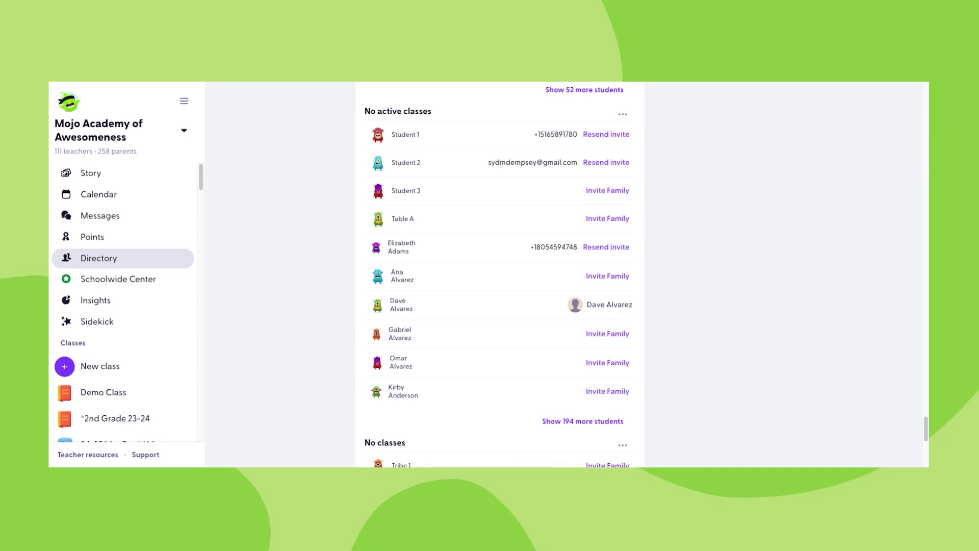
Highlight the No active classes and No classes headings, then clear the highlight
triple_click(367, 111)
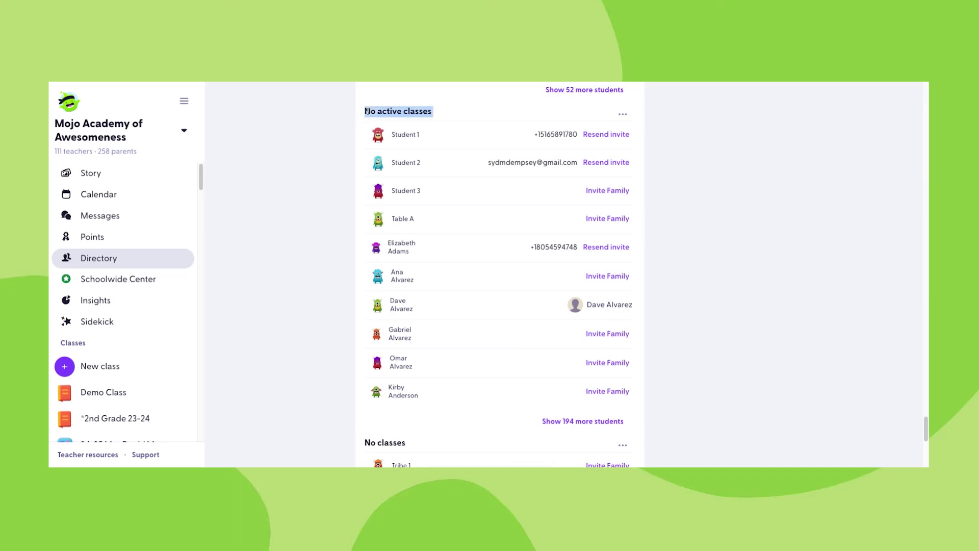
drag(361, 456, 353, 442)
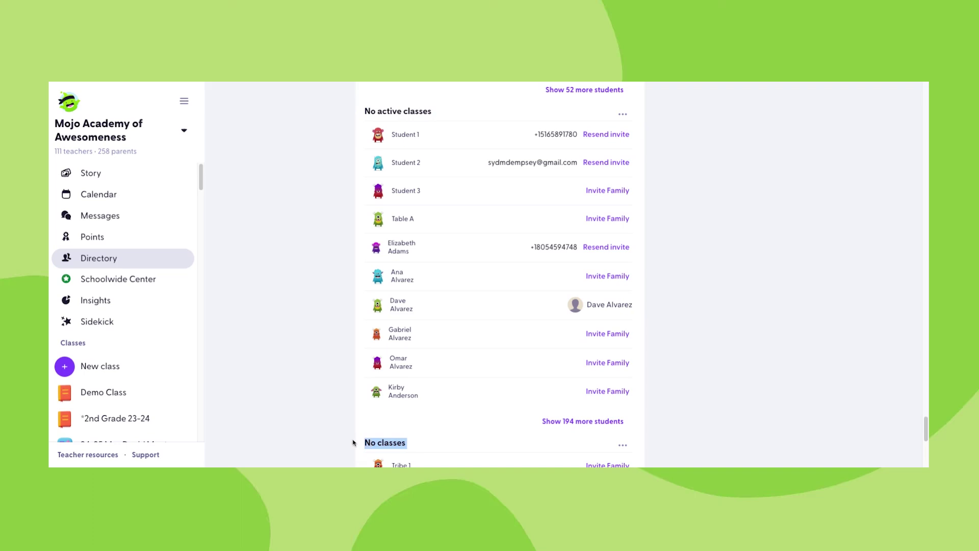
click(353, 442)
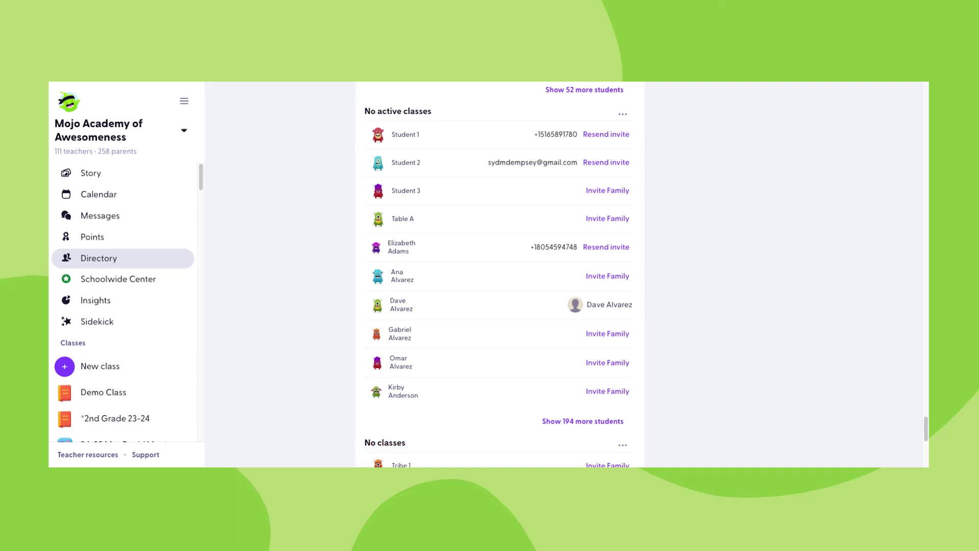
triple_click(407, 106)
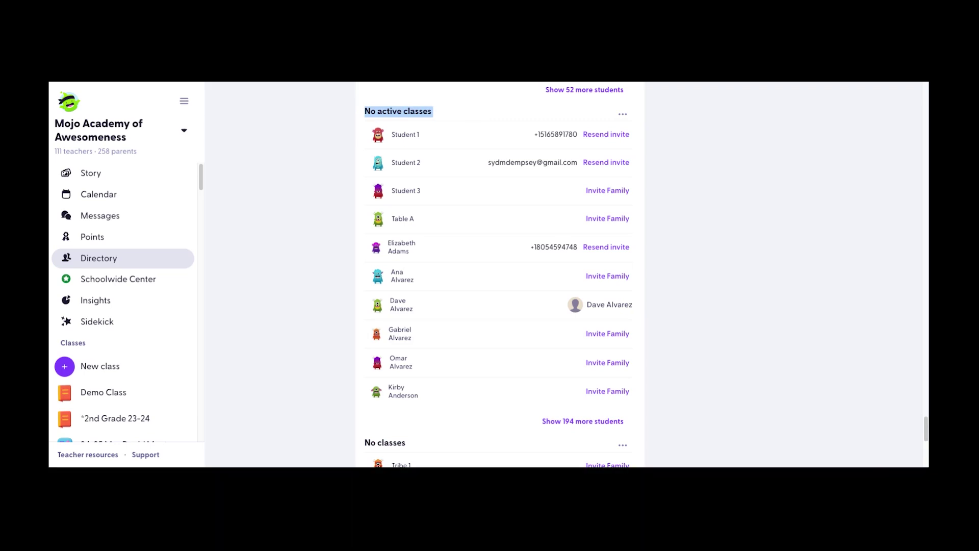
triple_click(396, 442)
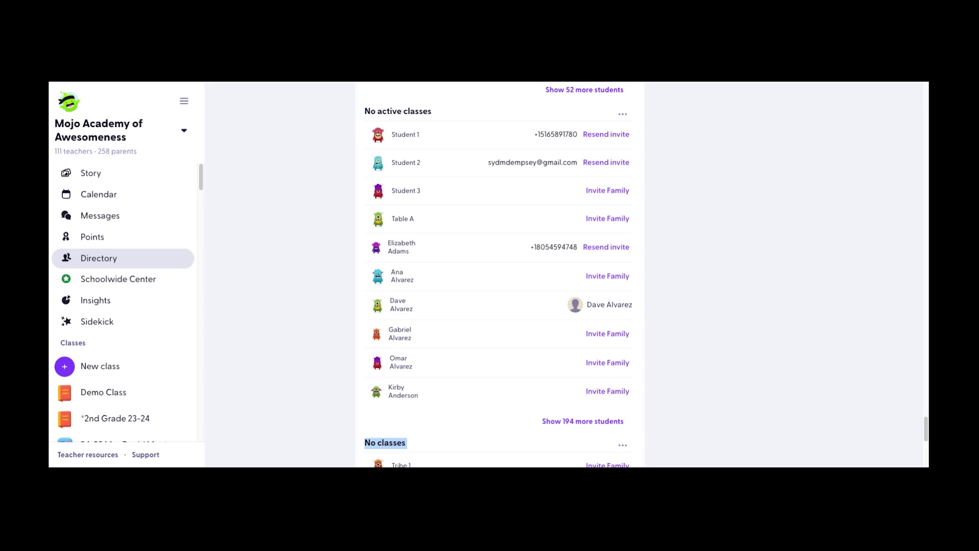
click(699, 384)
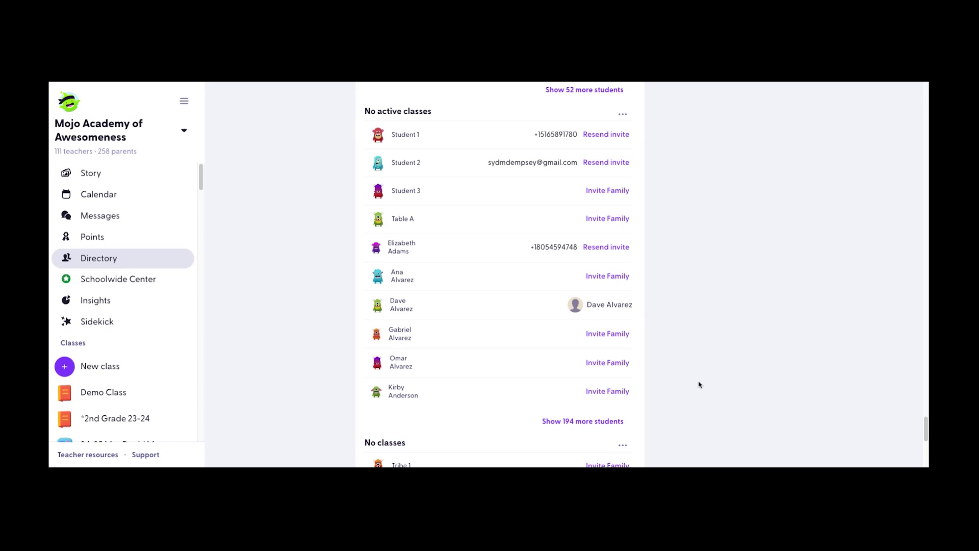